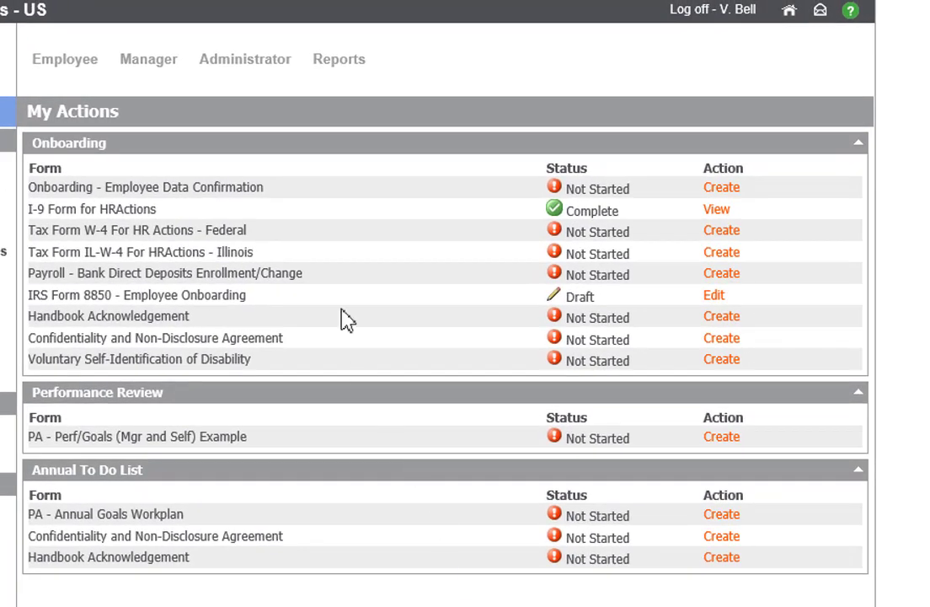
# Open the DFC Administration settings and start a new checklist named Training with sequence 5
pyautogui.click(261, 67)
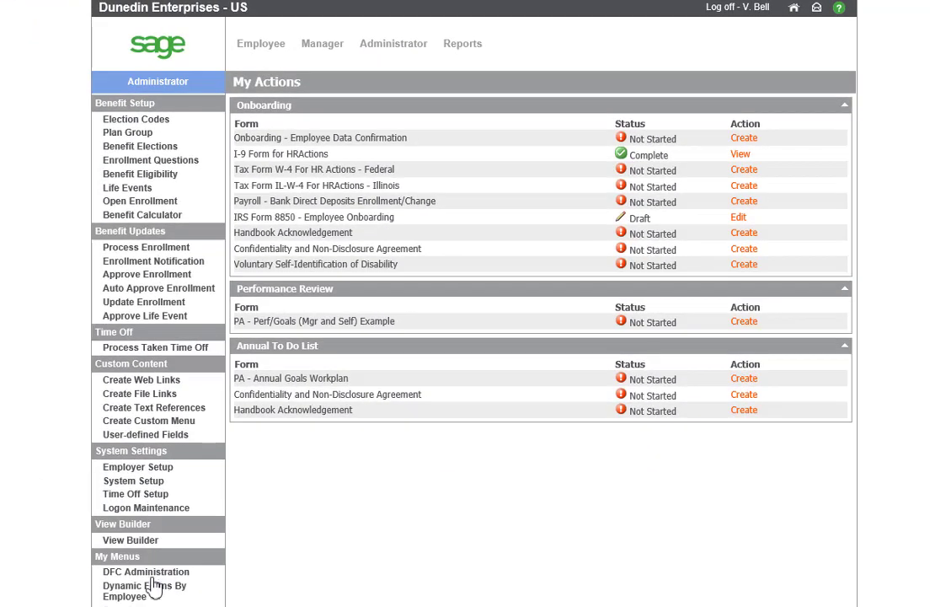
pyautogui.click(140, 574)
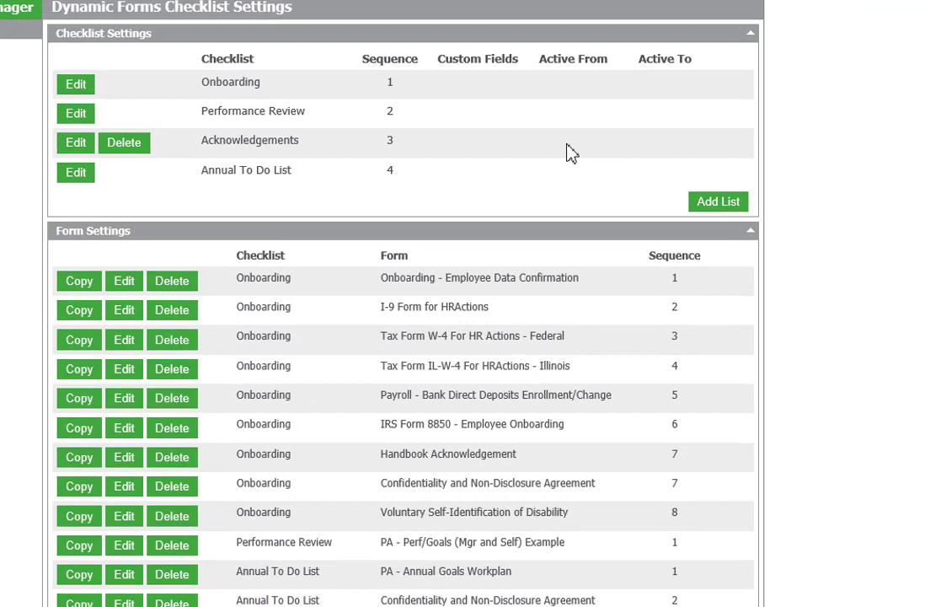
pyautogui.click(719, 205)
pyautogui.click(271, 224)
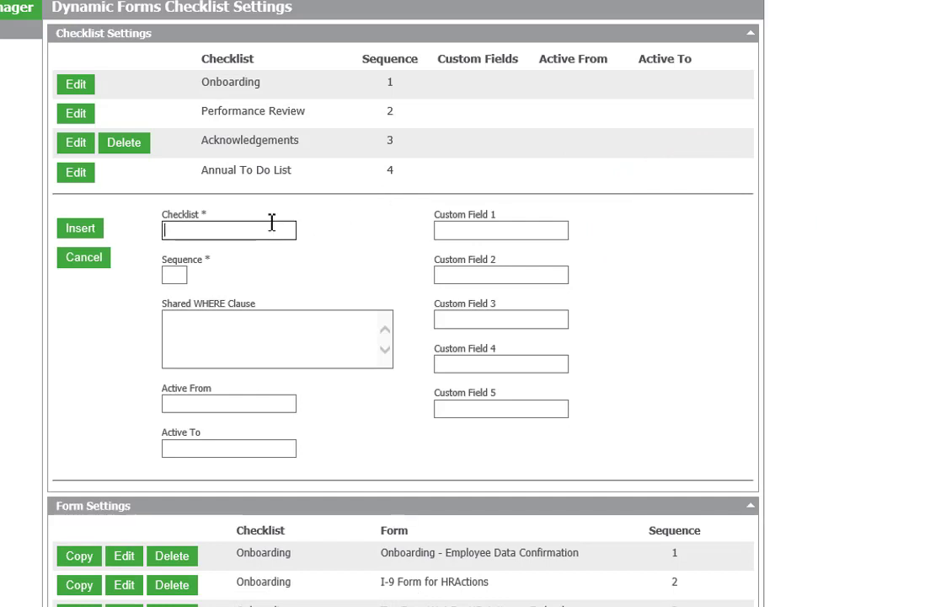
pyautogui.write('Training')
pyautogui.press('Tab')
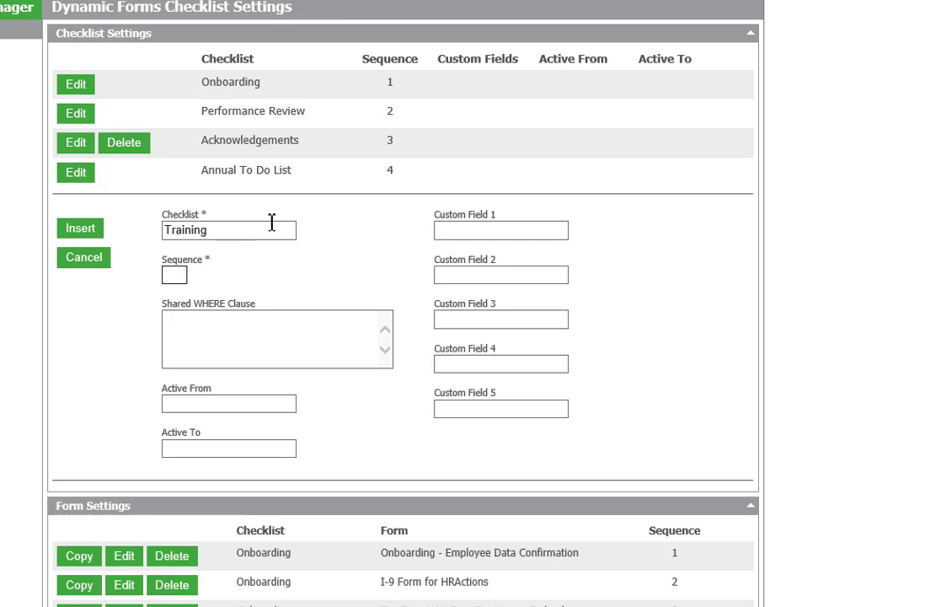
pyautogui.write('5')
# Set the Training checklist active from 04/01/2016 to 04/30/2016 and insert it
pyautogui.press('Tab')
pyautogui.press('Tab')
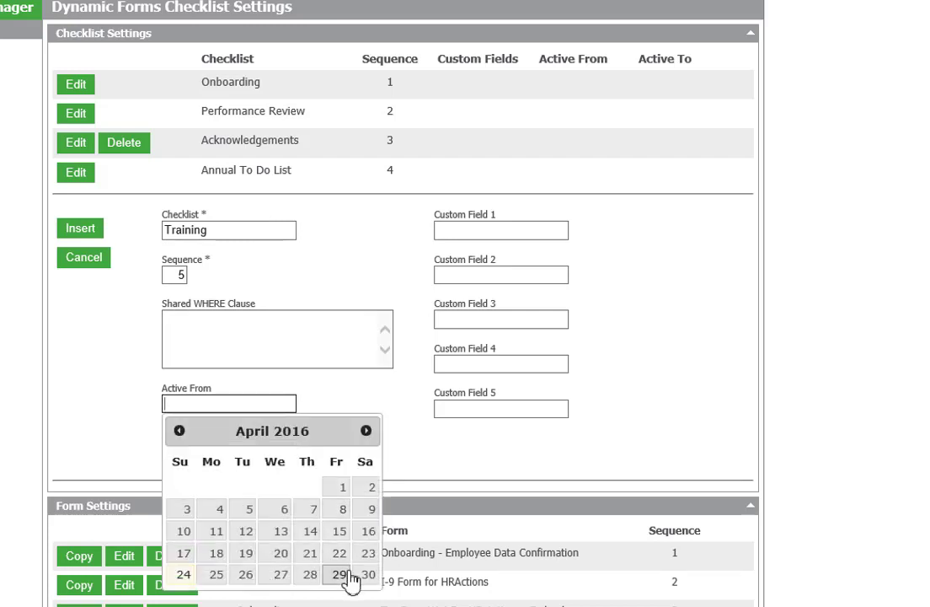
pyautogui.click(341, 489)
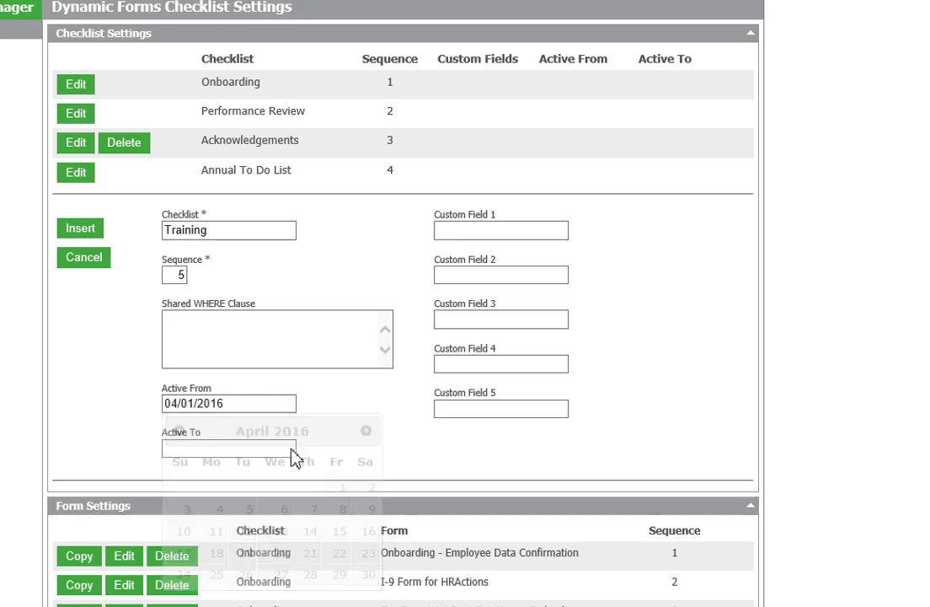
pyautogui.click(230, 446)
pyautogui.click(370, 423)
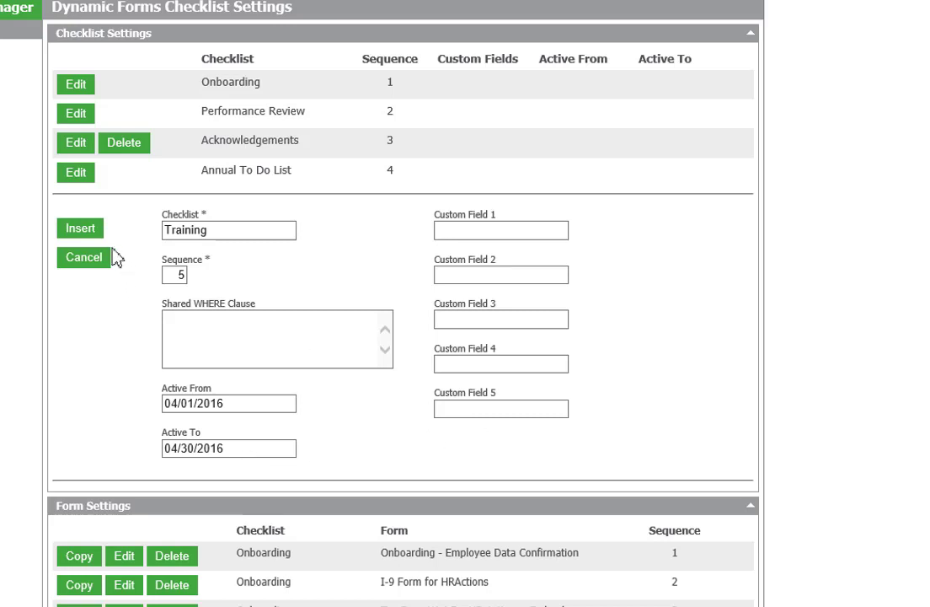
pyautogui.click(82, 233)
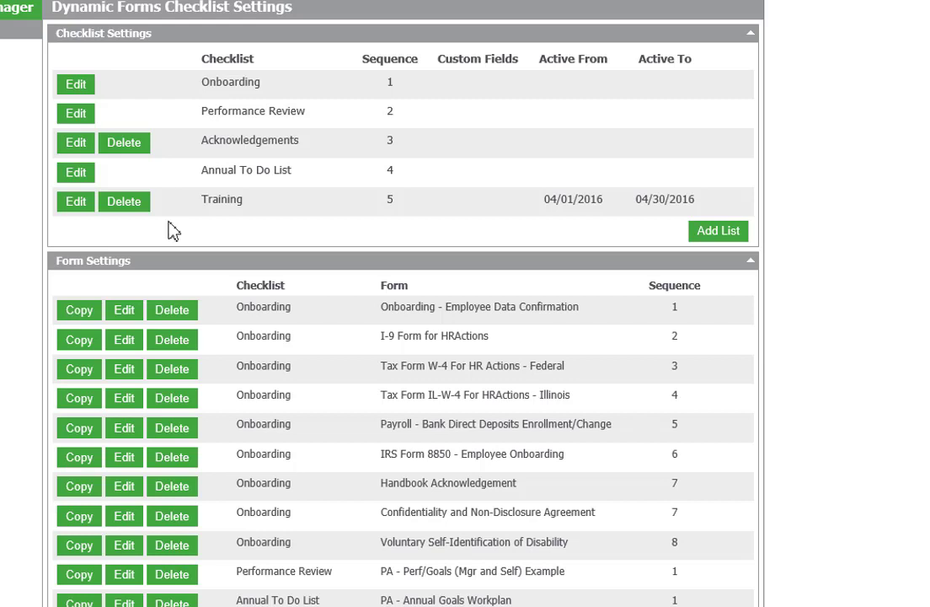
# Start a new form entry for the Training checklist, choosing Employee Quiz 1 with form sequence 1
pyautogui.scroll(-3, 171, 230)
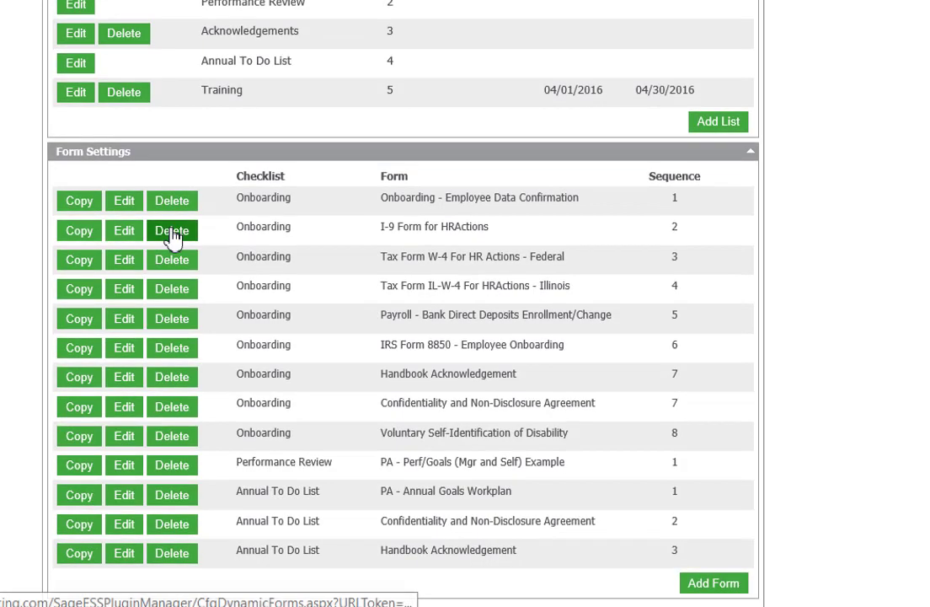
pyautogui.click(707, 585)
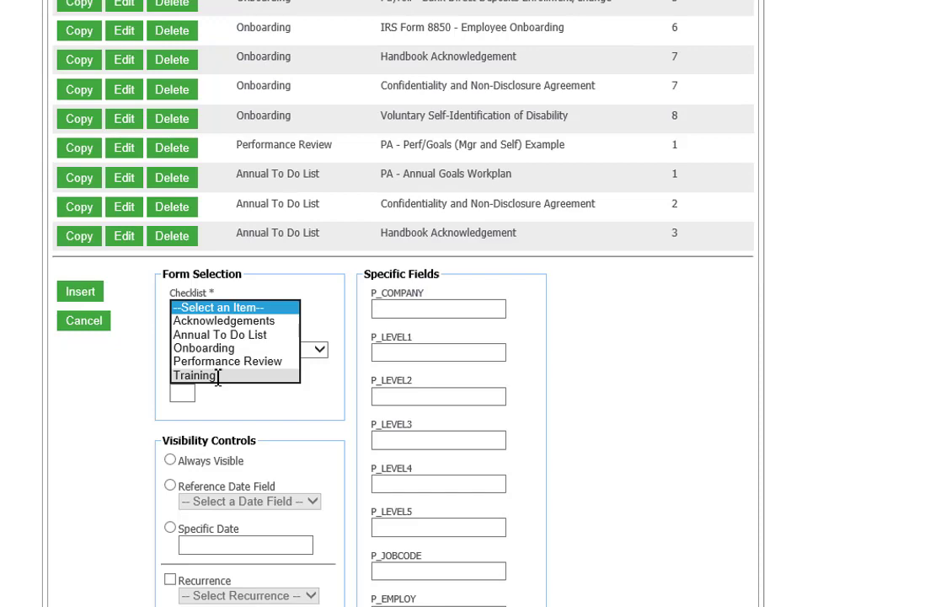
pyautogui.click(218, 379)
pyautogui.click(278, 228)
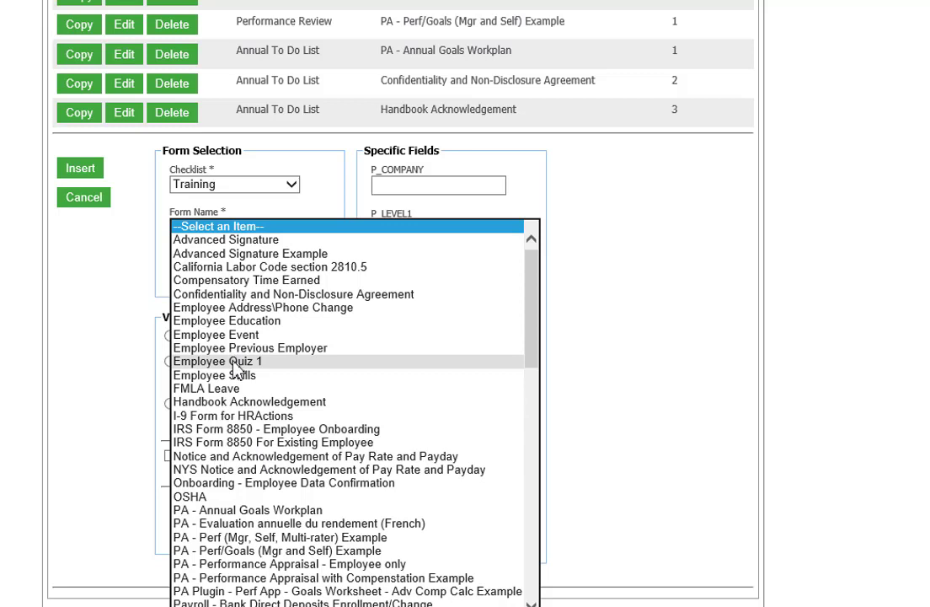
pyautogui.click(278, 364)
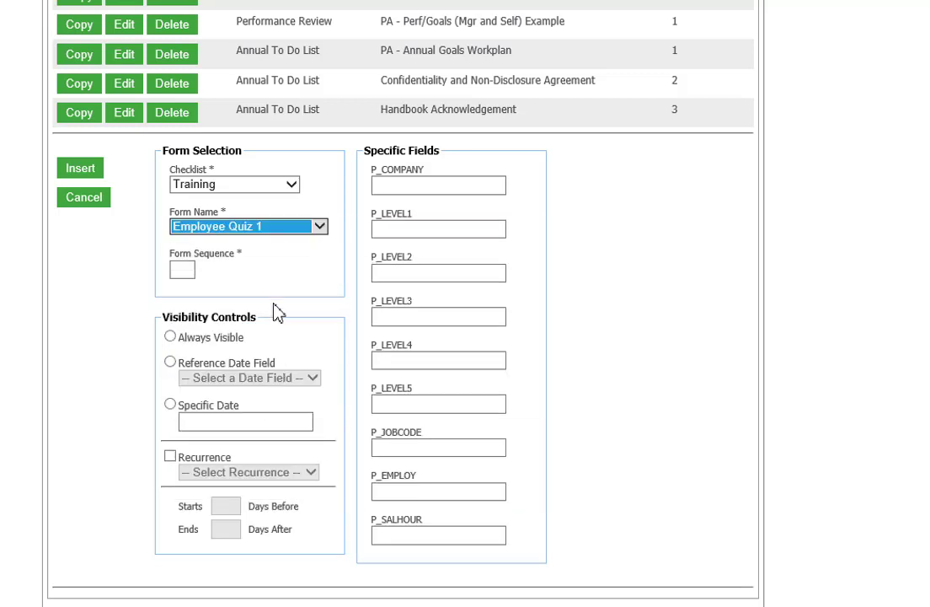
pyautogui.click(183, 270)
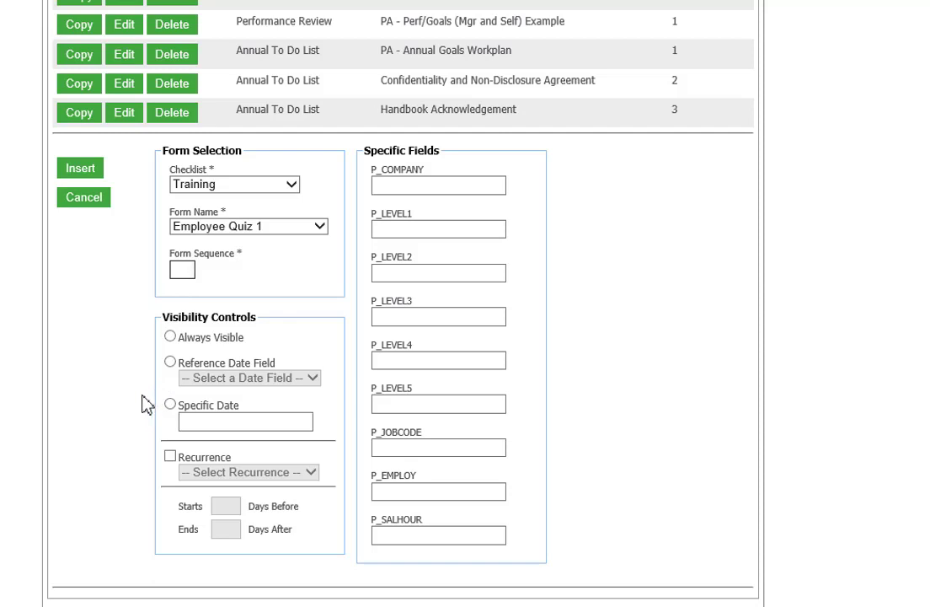
pyautogui.write('1')
# Base the quiz form's visibility on the reference date field P_ORIGHIRE
pyautogui.click(170, 361)
pyautogui.scroll(7, 285, 389)
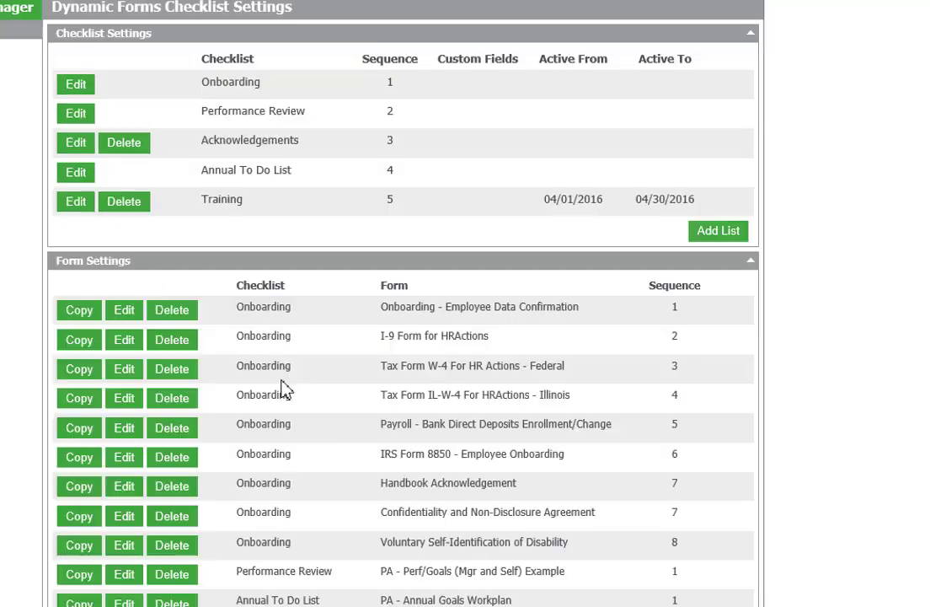
pyautogui.scroll(-7, 285, 389)
pyautogui.click(295, 381)
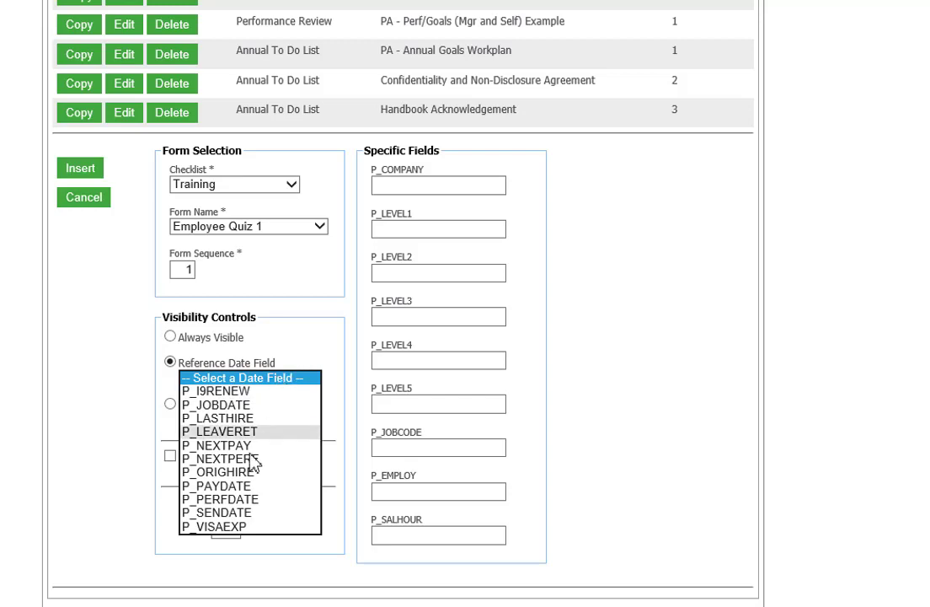
pyautogui.click(216, 404)
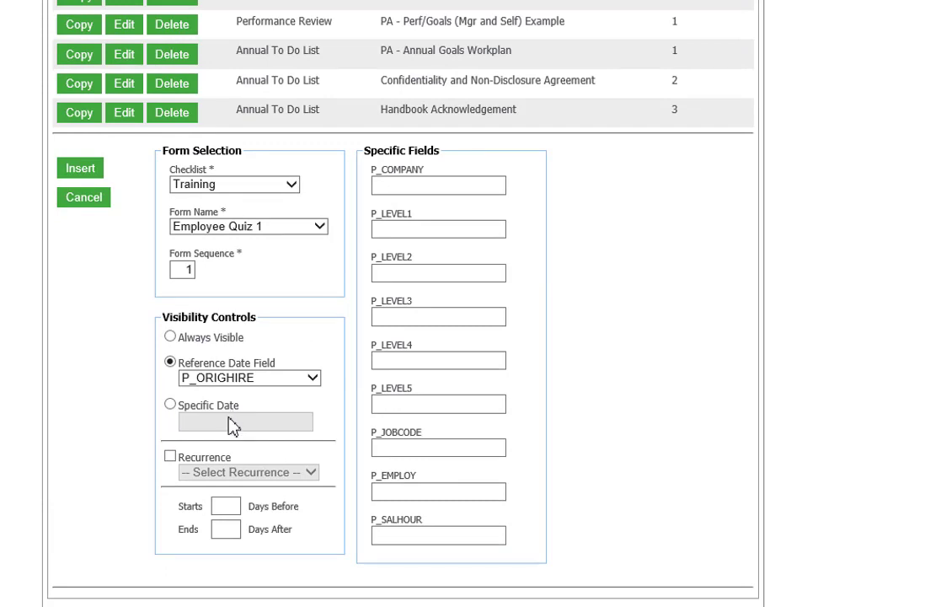
# Turn on recurrence for the quiz form and set it to Annually
pyautogui.click(172, 459)
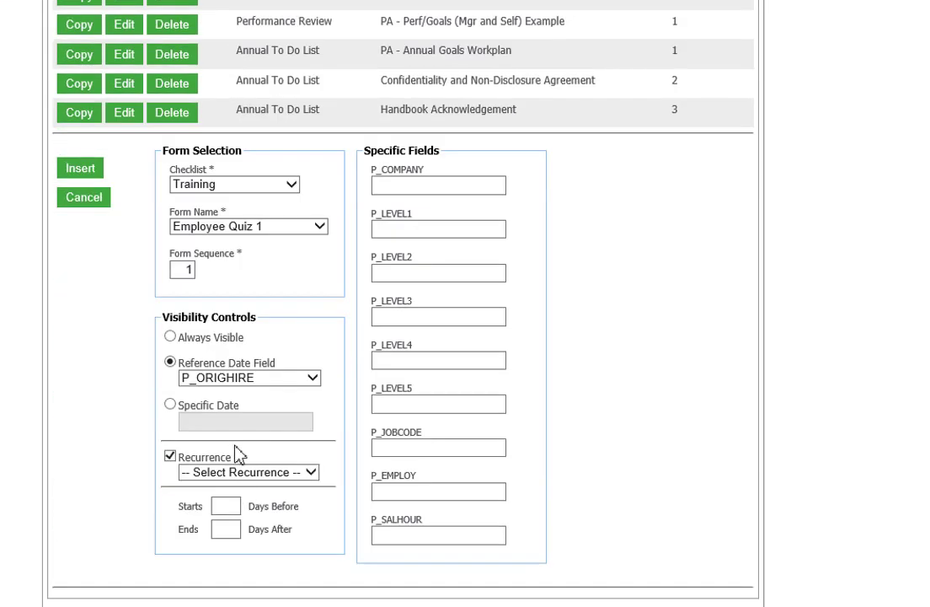
pyautogui.click(241, 471)
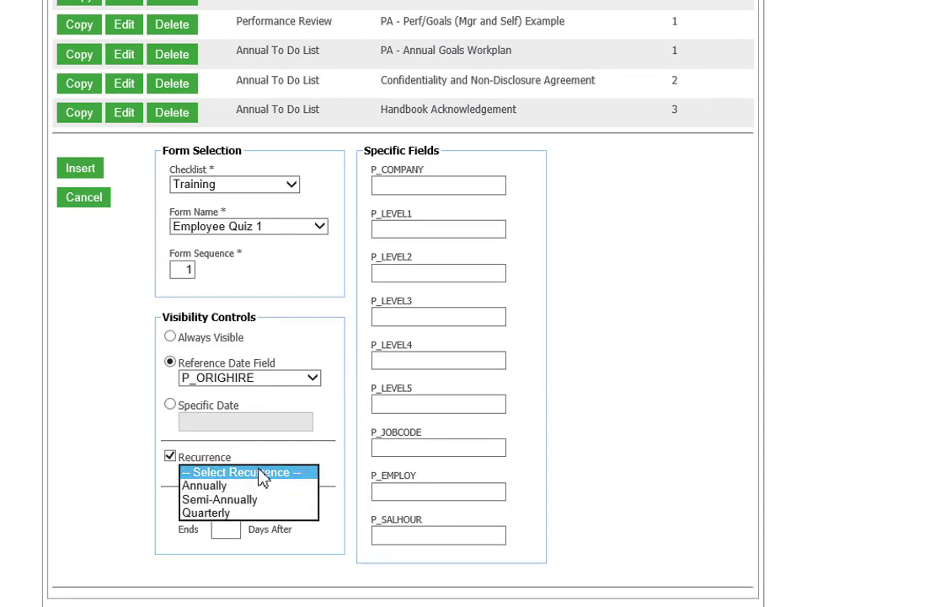
pyautogui.click(229, 486)
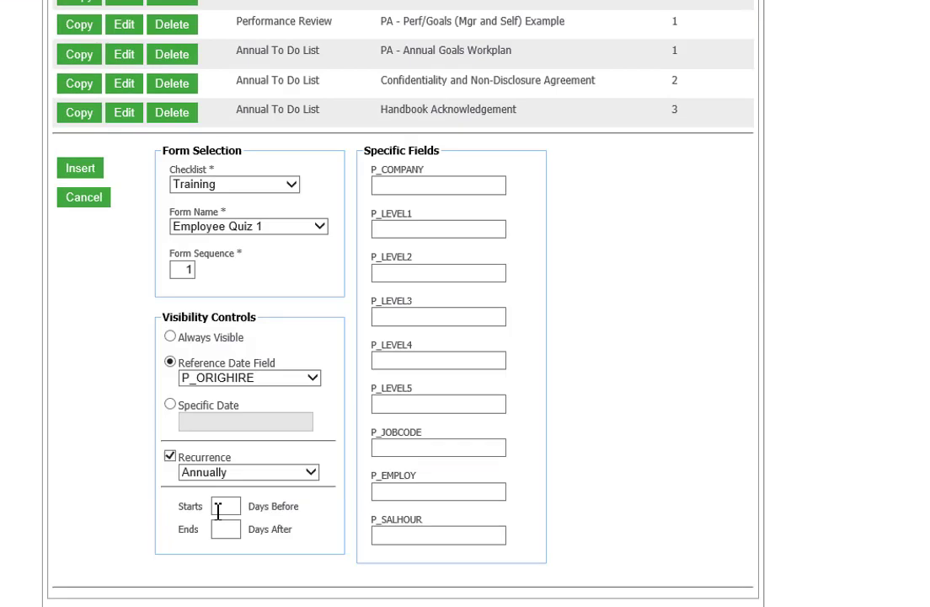
pyautogui.click(217, 506)
# Enter HR as the P_LEVEL2 value in the quiz form's specific fields
pyautogui.click(431, 222)
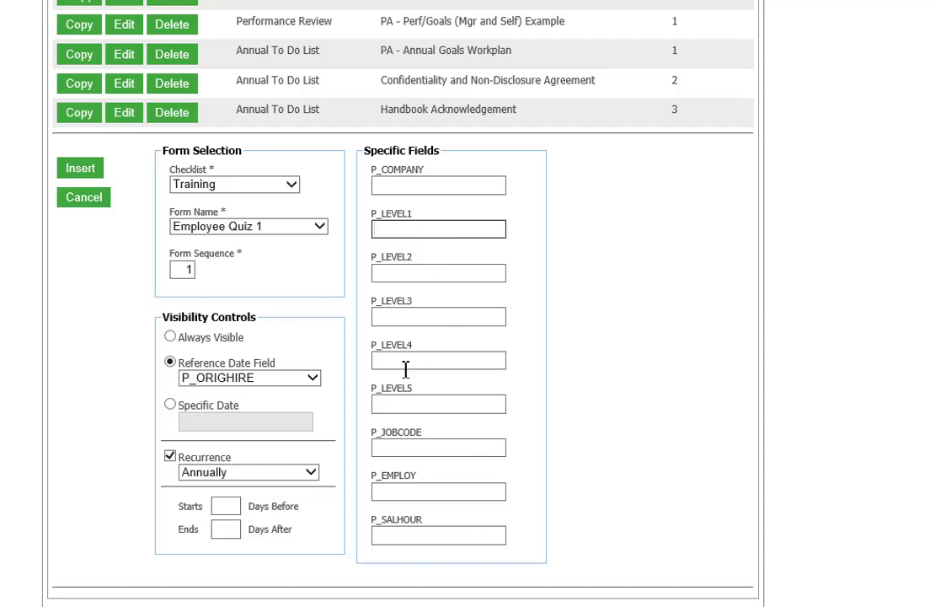
pyautogui.click(381, 272)
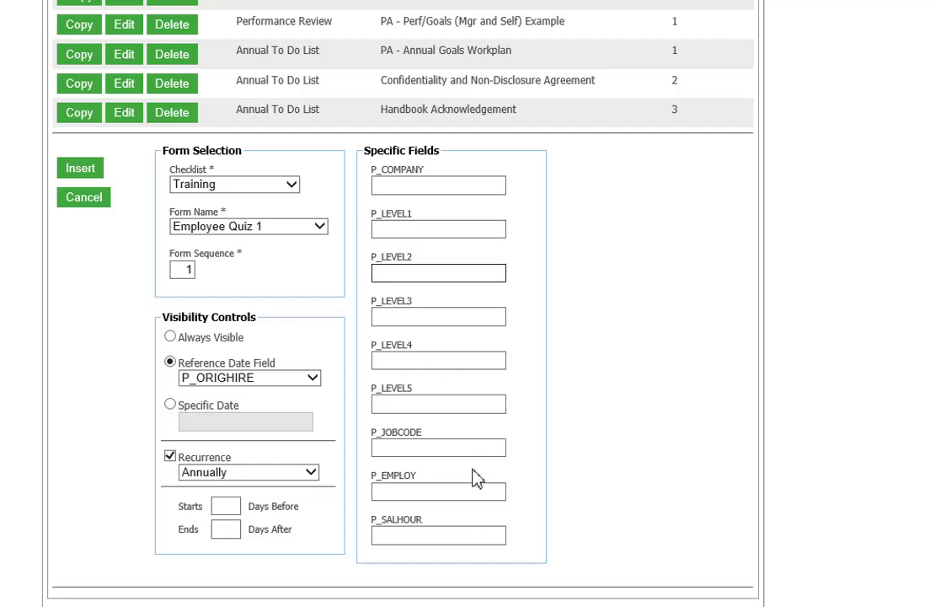
pyautogui.write('HR')
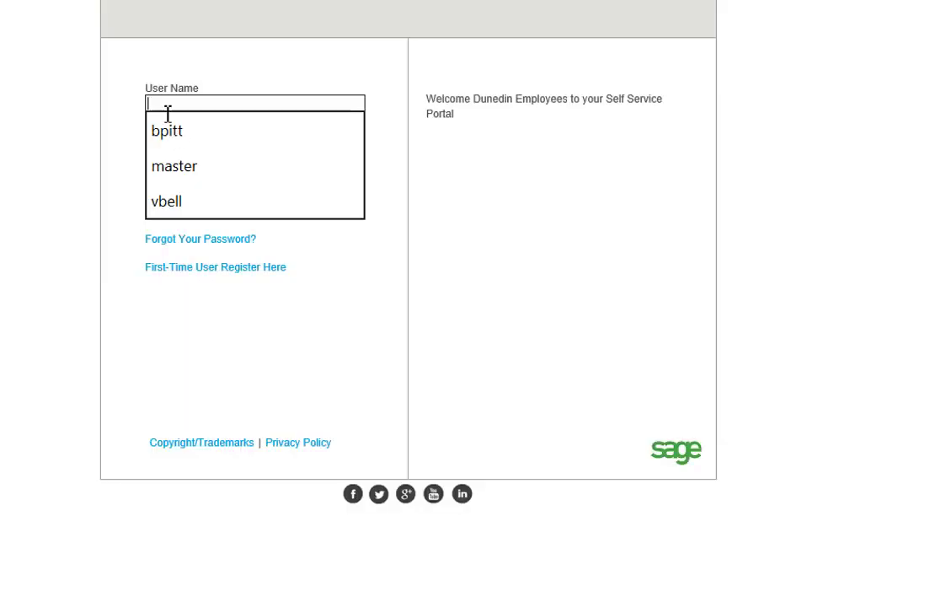
# Log on to the self-service portal with the user name and account password, and open My Action Items
pyautogui.click(274, 245)
pyautogui.click(305, 210)
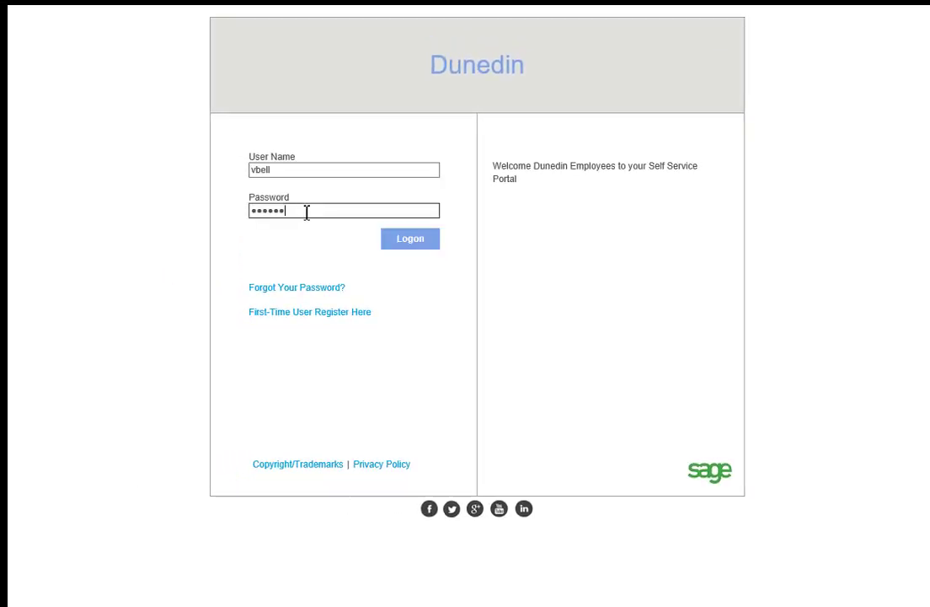
pyautogui.click(417, 245)
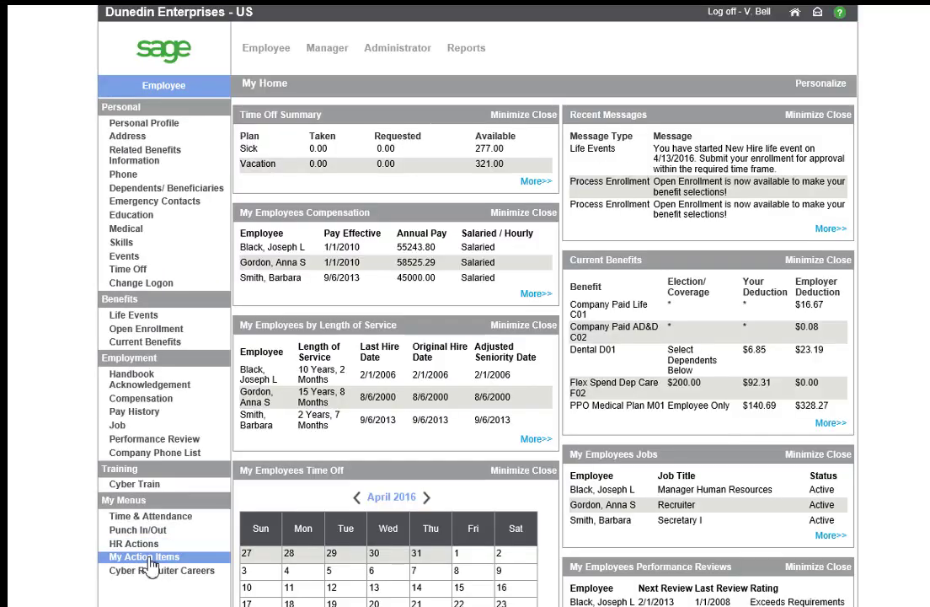
pyautogui.click(147, 557)
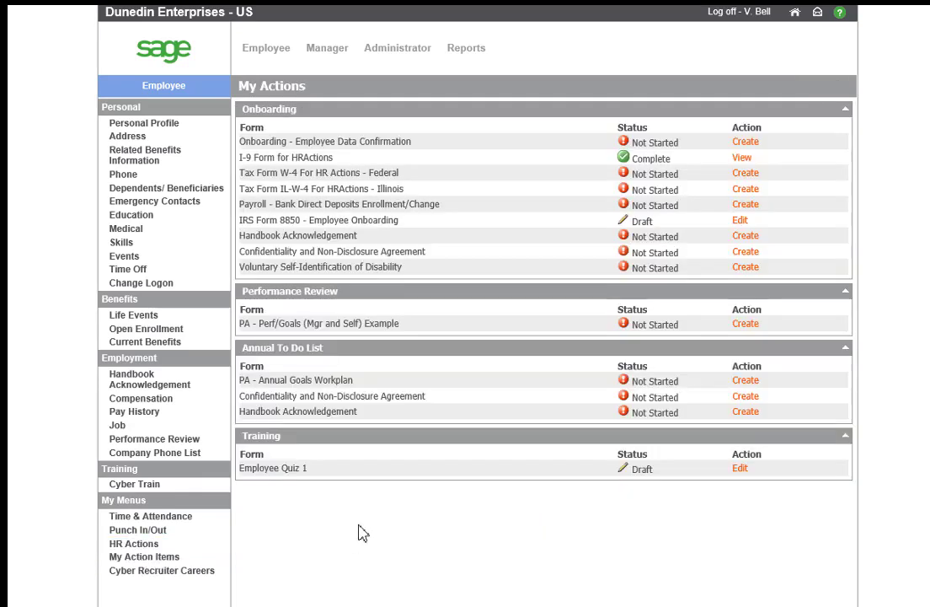